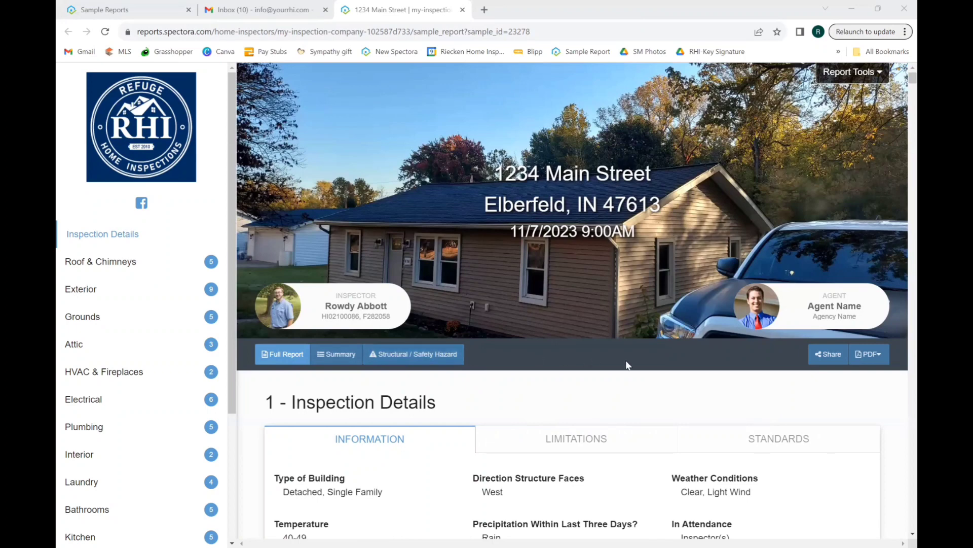
Check the report's PDF download choices, then close them
{"action": "right_click", "coordinate": [877, 366]}
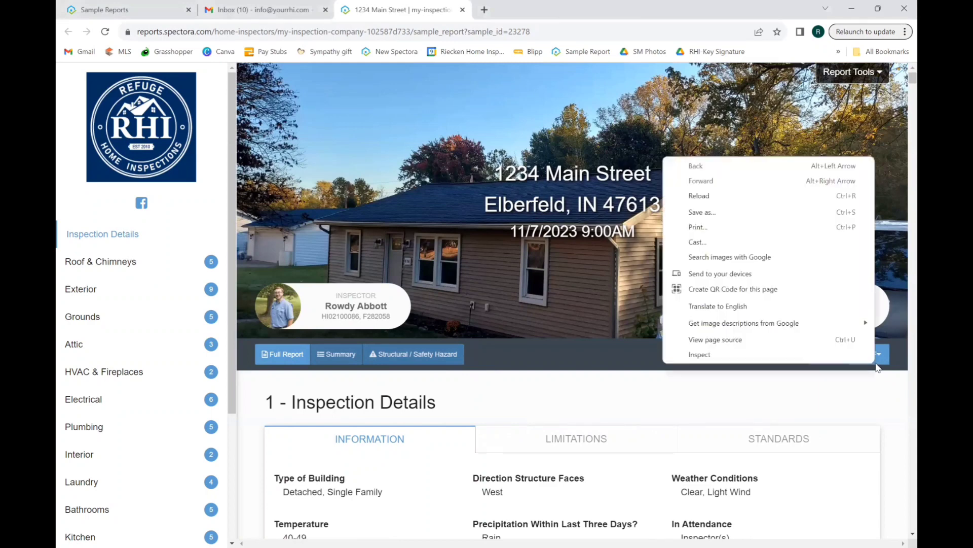
{"action": "left_click", "coordinate": [879, 364]}
{"action": "left_click", "coordinate": [880, 363]}
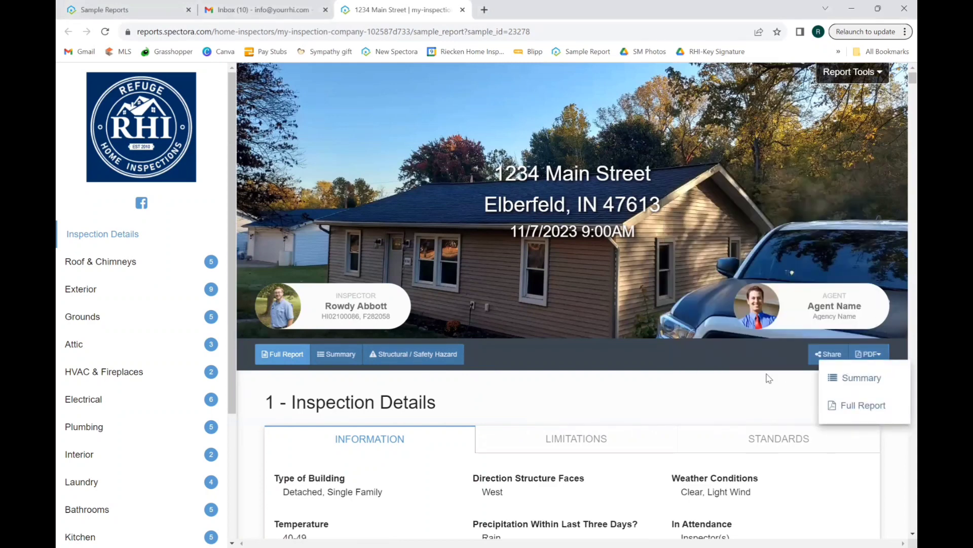
{"action": "left_click", "coordinate": [750, 389]}
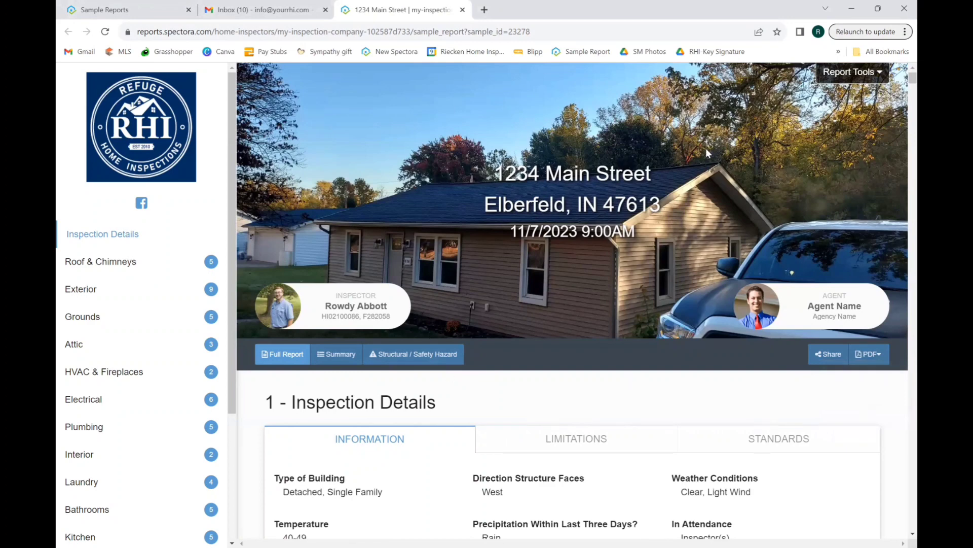
Review all observations as copy-and-paste text, close it, and reopen the report tools list
{"action": "left_click", "coordinate": [846, 74]}
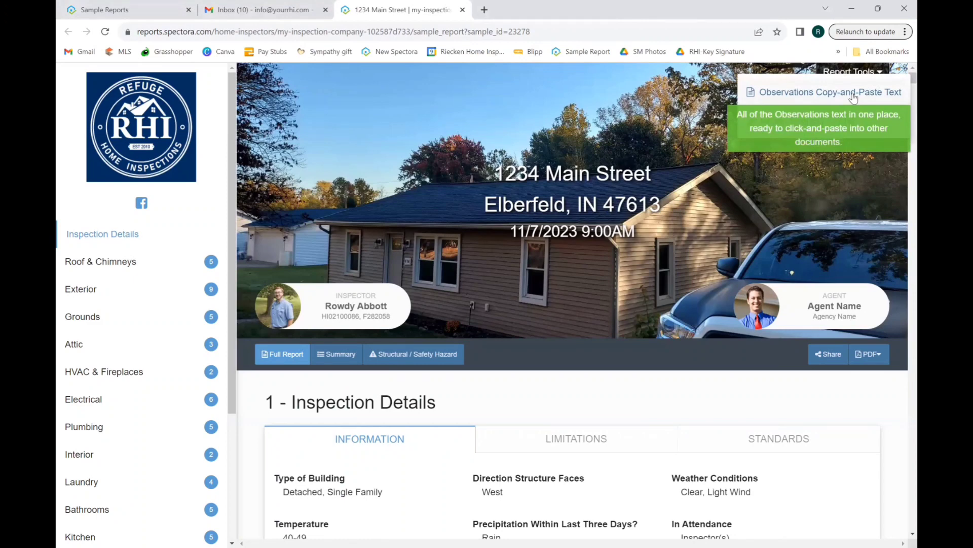
{"action": "left_click", "coordinate": [853, 94]}
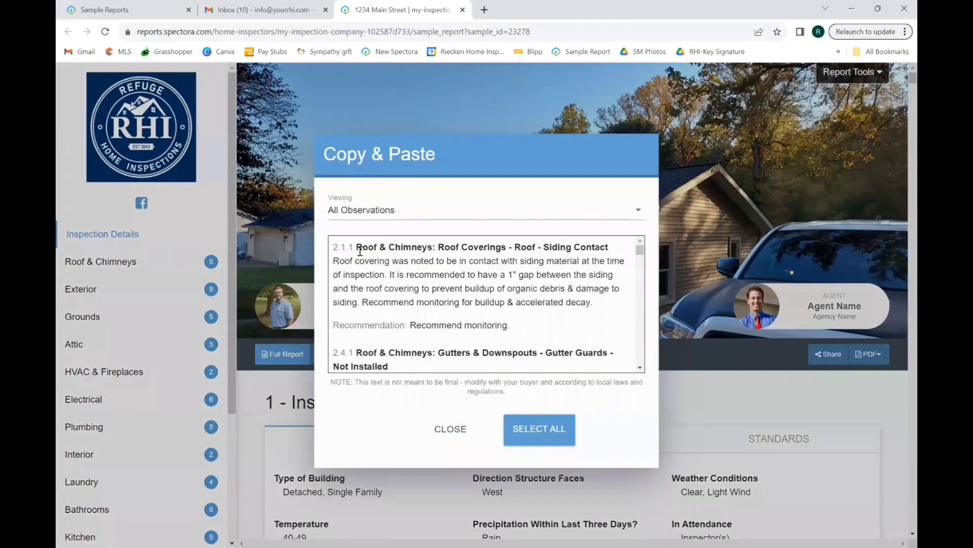
{"action": "double_click", "coordinate": [333, 250]}
{"action": "left_click", "coordinate": [449, 429]}
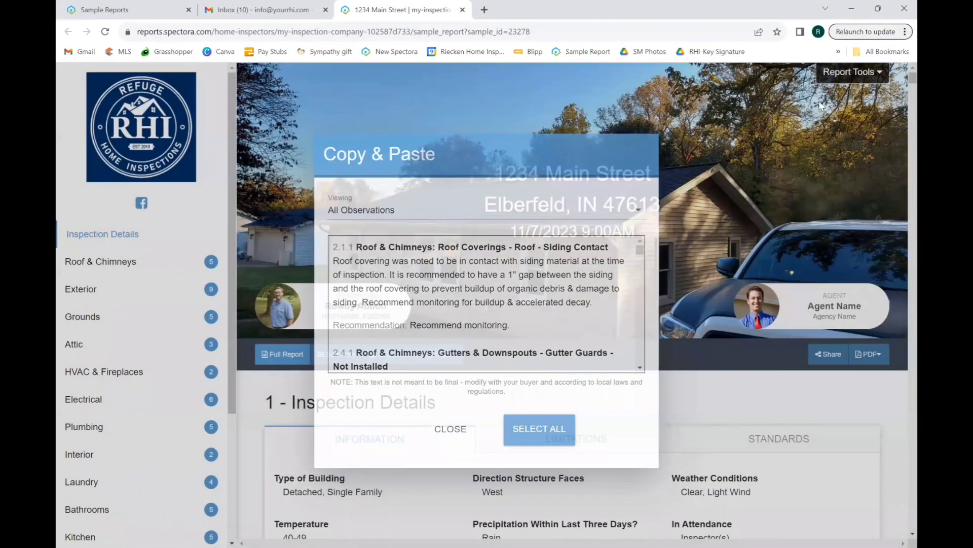
{"action": "left_click", "coordinate": [831, 76]}
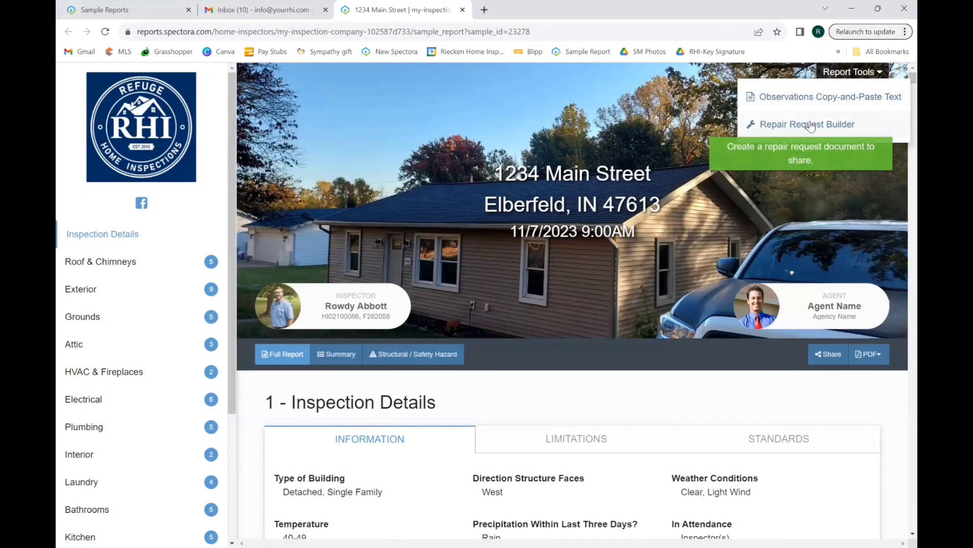
Start the Repair Request Builder filtered to Recommendations & Structural / Safety Hazard defects
{"action": "left_click", "coordinate": [811, 125]}
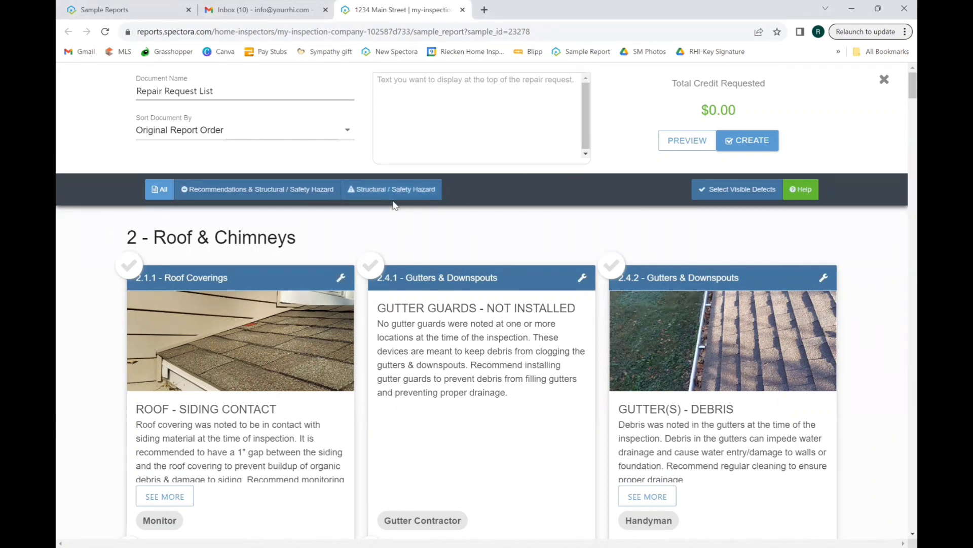
{"action": "left_click", "coordinate": [294, 196]}
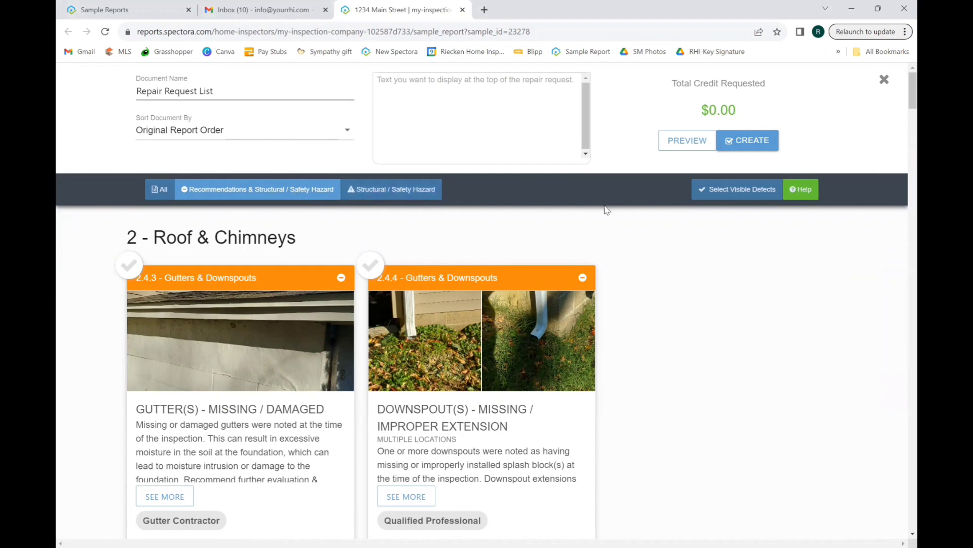
Add defect 2.4.4 with comment 'Licensed contractor to evaluate and then repair or replace.' and select it for copying
{"action": "left_click", "coordinate": [373, 266]}
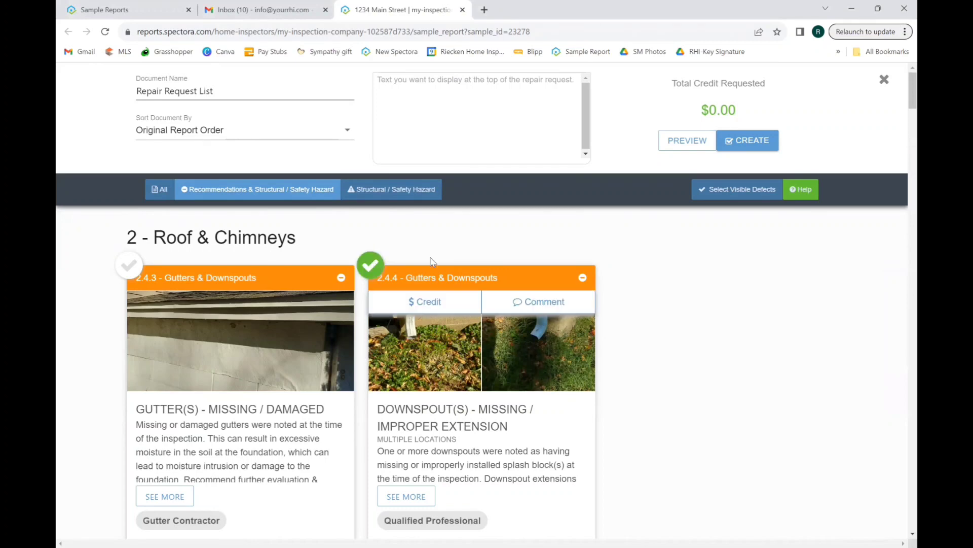
{"action": "left_click", "coordinate": [535, 305]}
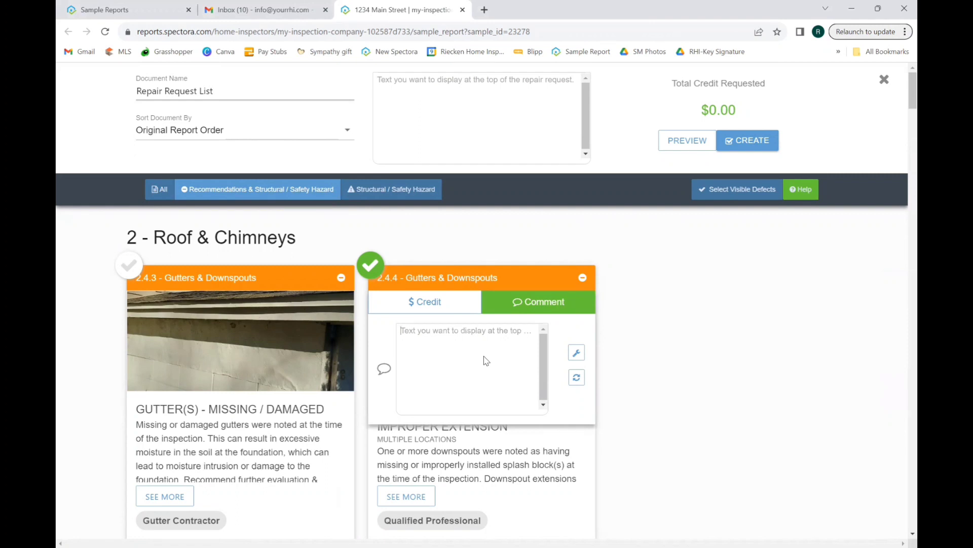
{"action": "type", "text": "E"}
{"action": "key", "text": "BackSpace"}
{"action": "type", "text": "Licensed contractor to re"}
{"action": "key", "text": "BackSpace"}
{"action": "key", "text": "BackSpace"}
{"action": "type", "text": "evaluate and then rep"}
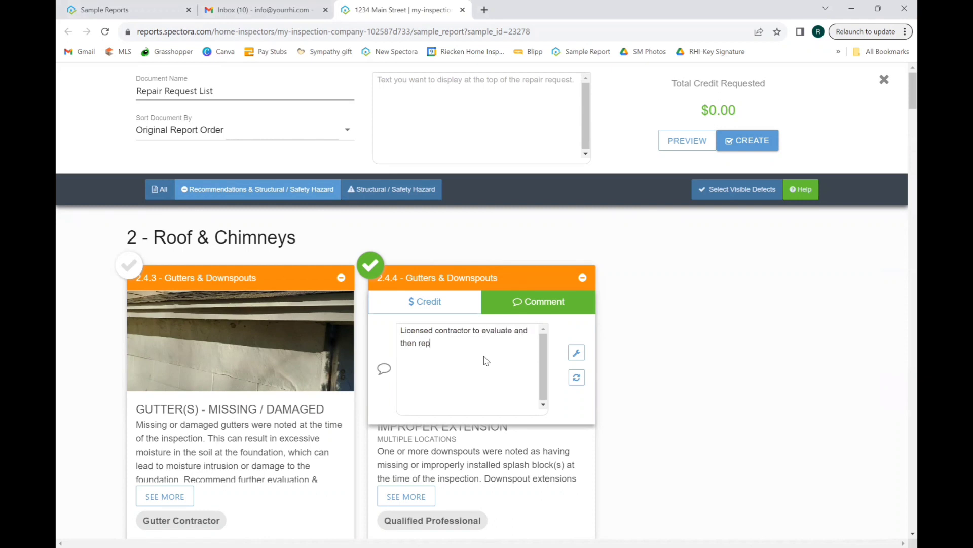
{"action": "type", "text": "air or replace."}
{"action": "left_click_drag", "start_coordinate": [479, 345], "coordinate": [401, 331]}
{"action": "key", "text": "ctrl+c"}
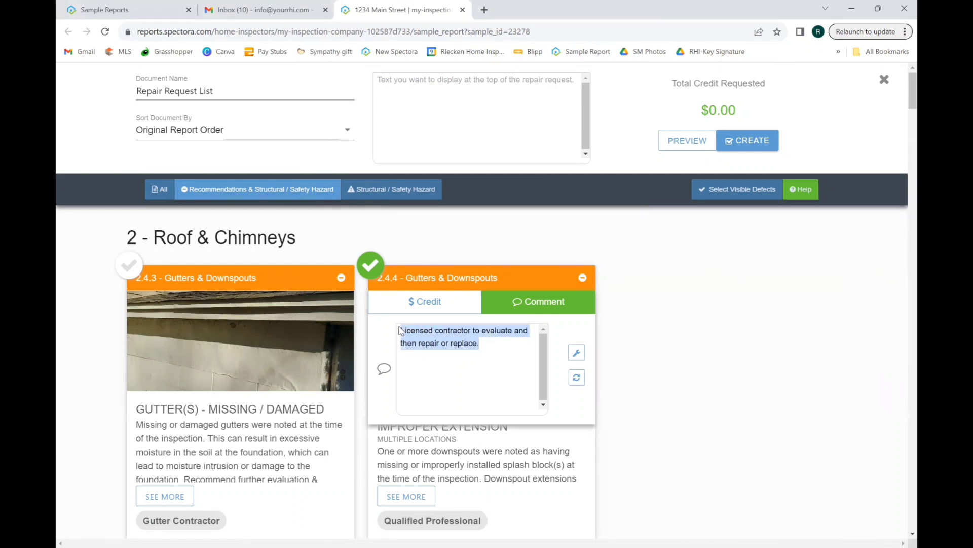
Add defect 4.5.2 with the pasted contractor comment, and defect 5.2.2
{"action": "scroll", "coordinate": [728, 355], "scroll_direction": "down", "scroll_amount": 5}
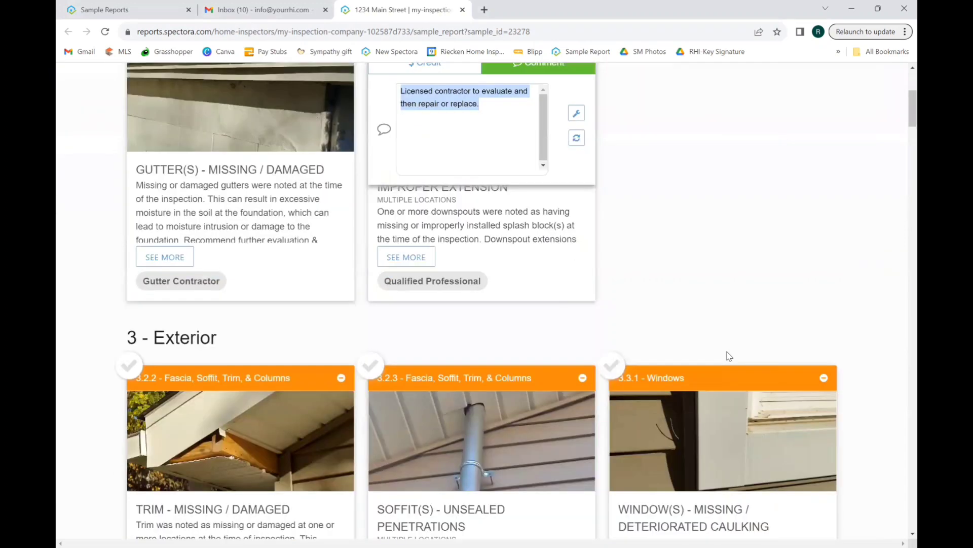
{"action": "scroll", "coordinate": [729, 356], "scroll_direction": "down", "scroll_amount": 7}
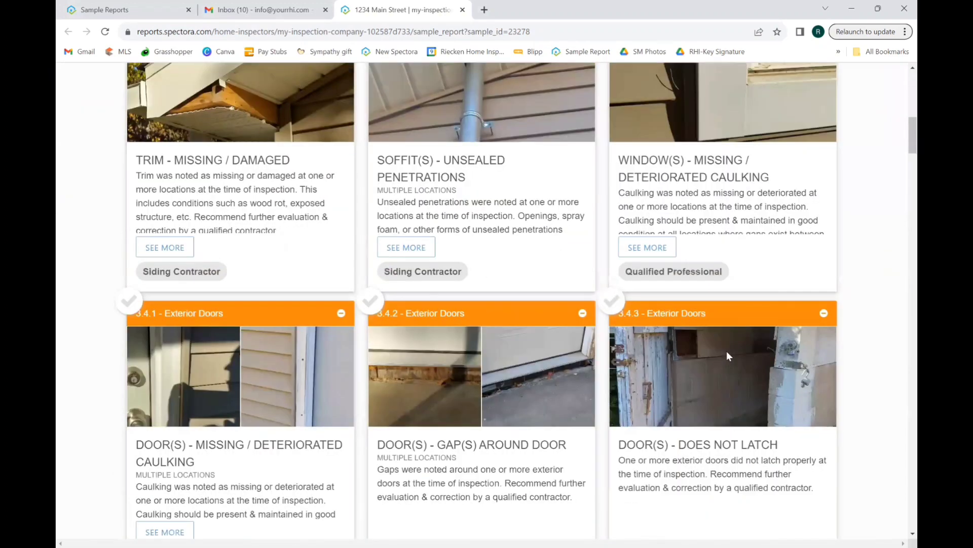
{"action": "scroll", "coordinate": [728, 353], "scroll_direction": "down", "scroll_amount": 9}
{"action": "scroll", "coordinate": [729, 356], "scroll_direction": "down", "scroll_amount": 4}
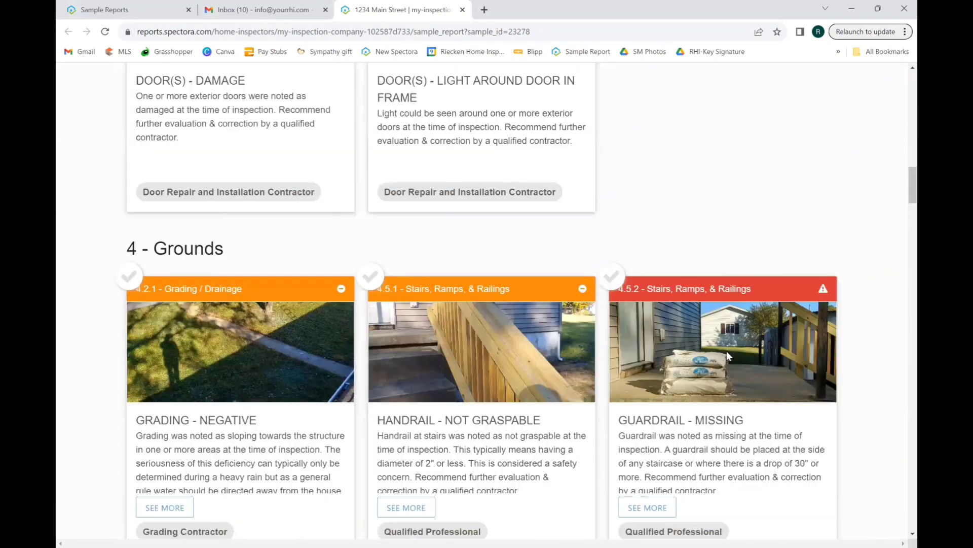
{"action": "left_click", "coordinate": [726, 350]}
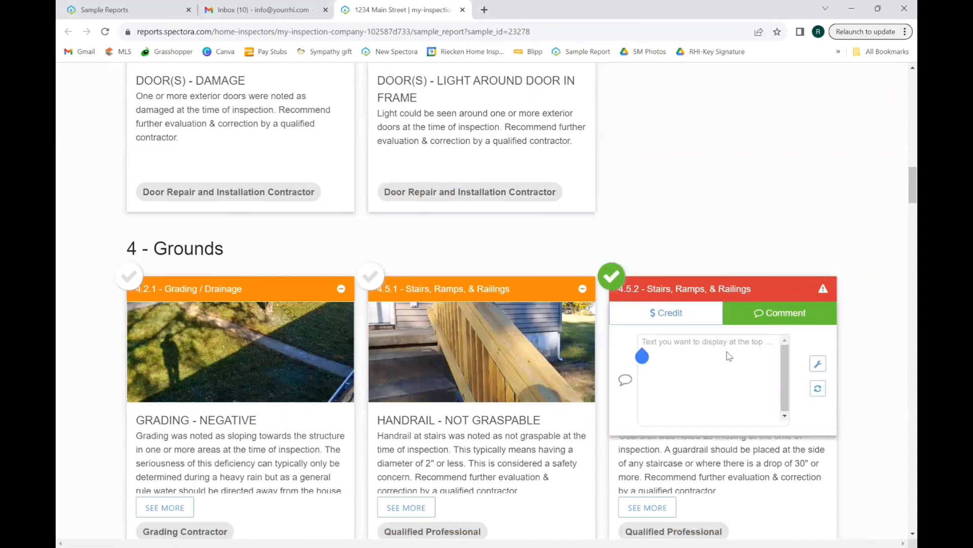
{"action": "key", "text": "ctrl+v"}
{"action": "scroll", "coordinate": [729, 355], "scroll_direction": "down", "scroll_amount": 6}
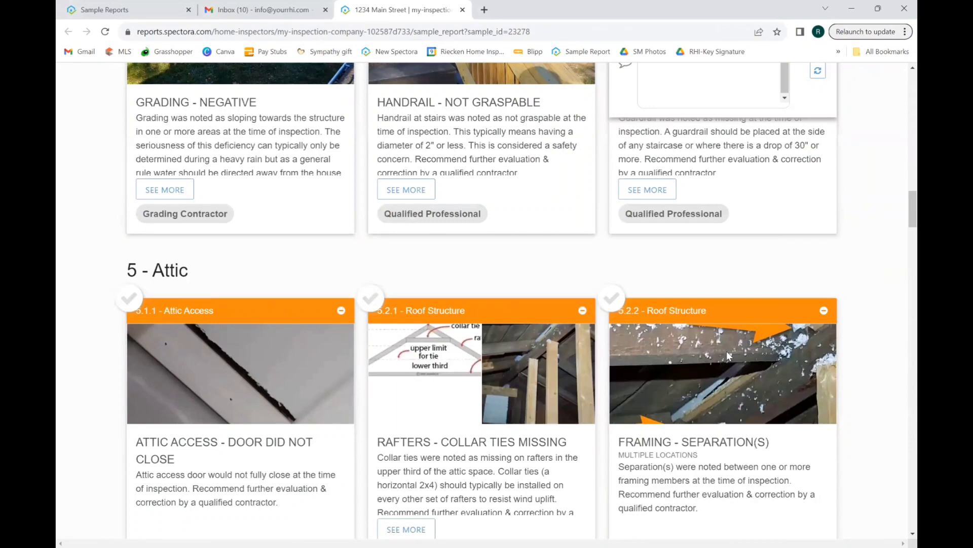
{"action": "scroll", "coordinate": [726, 351], "scroll_direction": "down", "scroll_amount": 3}
{"action": "left_click", "coordinate": [728, 356]}
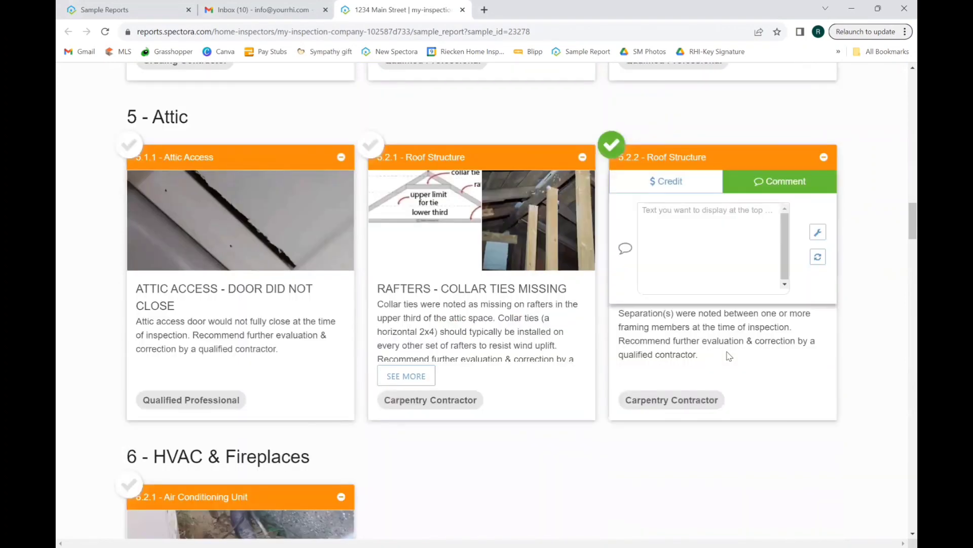
Add defects 7.4.2 improperly marked circuits and 7.7.1 light fixtures, then return to the top
{"action": "scroll", "coordinate": [729, 356], "scroll_direction": "down", "scroll_amount": 6}
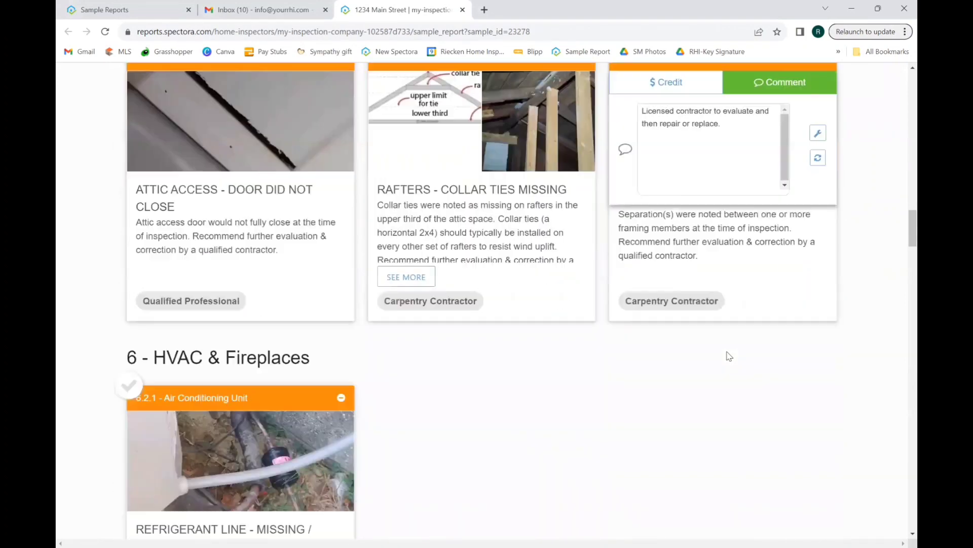
{"action": "scroll", "coordinate": [729, 356], "scroll_direction": "down", "scroll_amount": 6}
{"action": "left_click", "coordinate": [728, 356]}
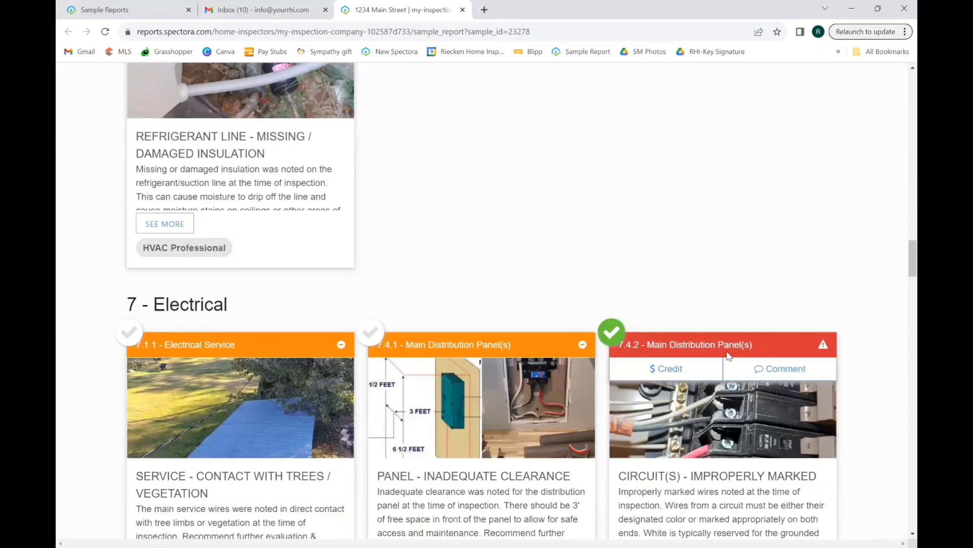
{"action": "scroll", "coordinate": [728, 356], "scroll_direction": "down", "scroll_amount": 4}
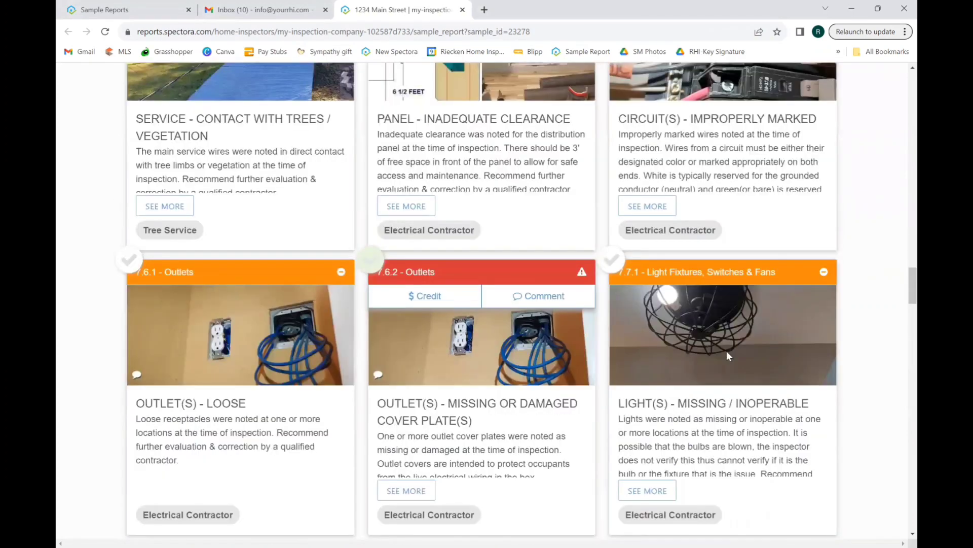
{"action": "left_click", "coordinate": [727, 352]}
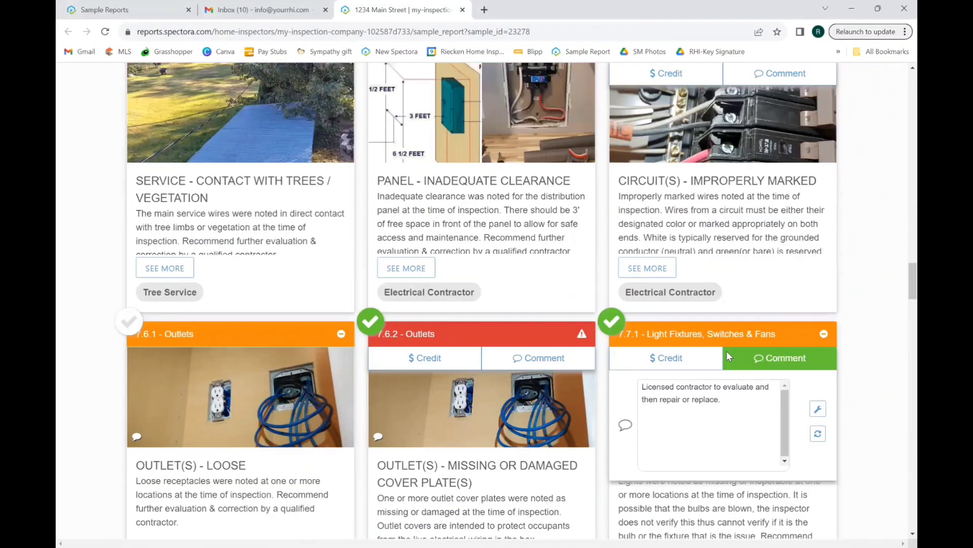
{"action": "scroll", "coordinate": [728, 355], "scroll_direction": "up", "scroll_amount": 15}
{"action": "scroll", "coordinate": [728, 355], "scroll_direction": "up", "scroll_amount": 10}
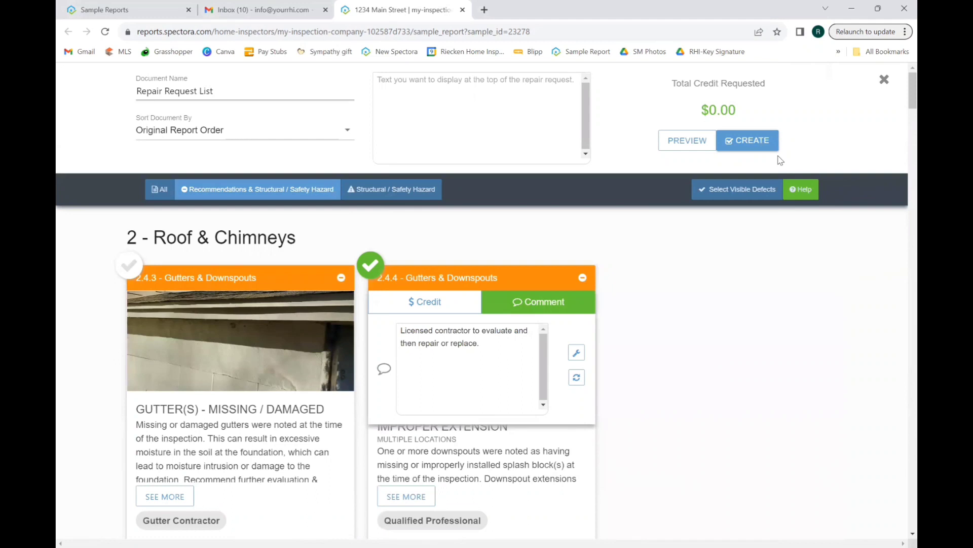
Create the Repair Request List and enter the recipient's e-mail address for the emailed link
{"action": "left_click", "coordinate": [754, 144]}
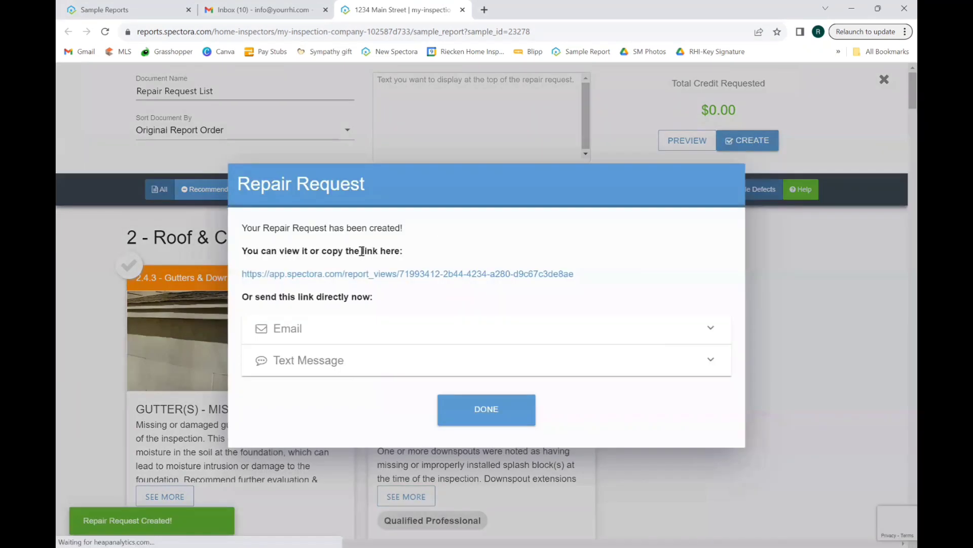
{"action": "left_click", "coordinate": [283, 327]}
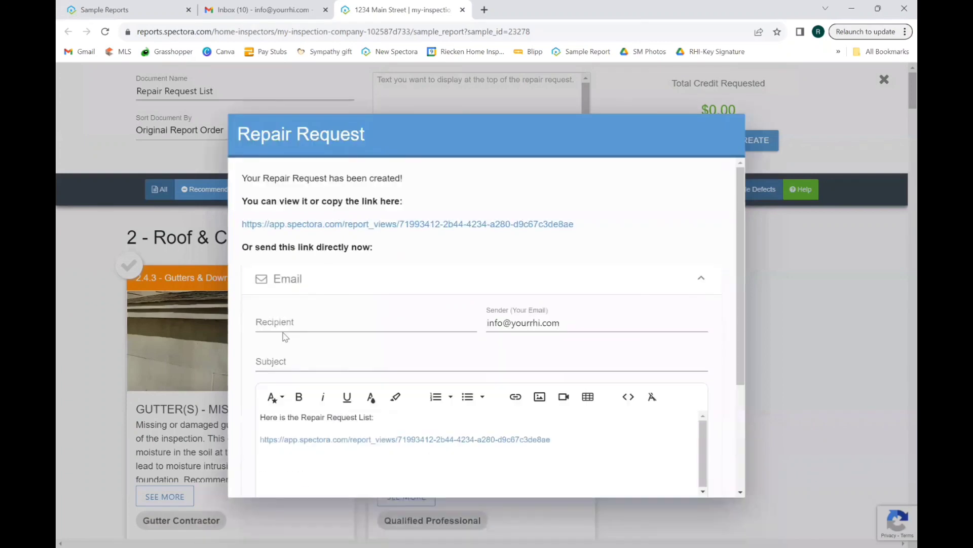
{"action": "left_click", "coordinate": [300, 326]}
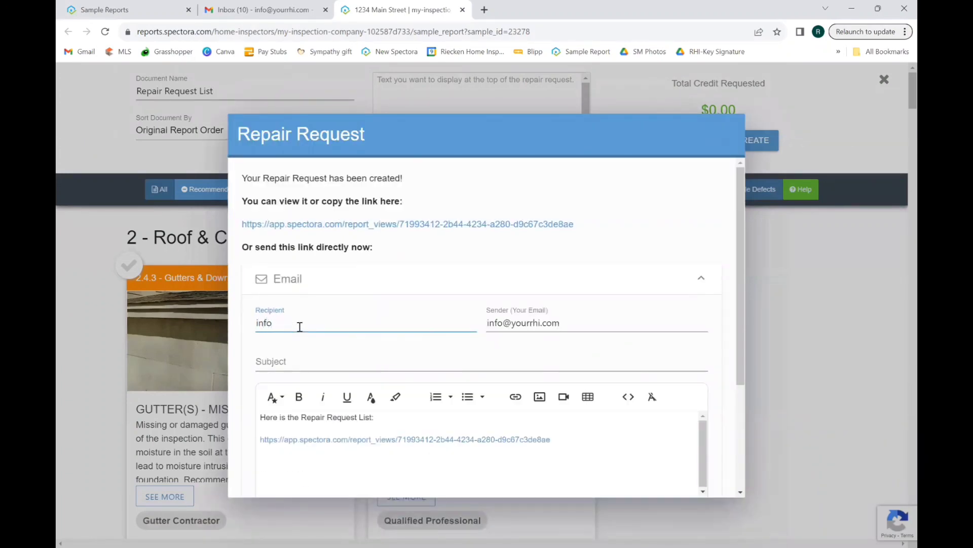
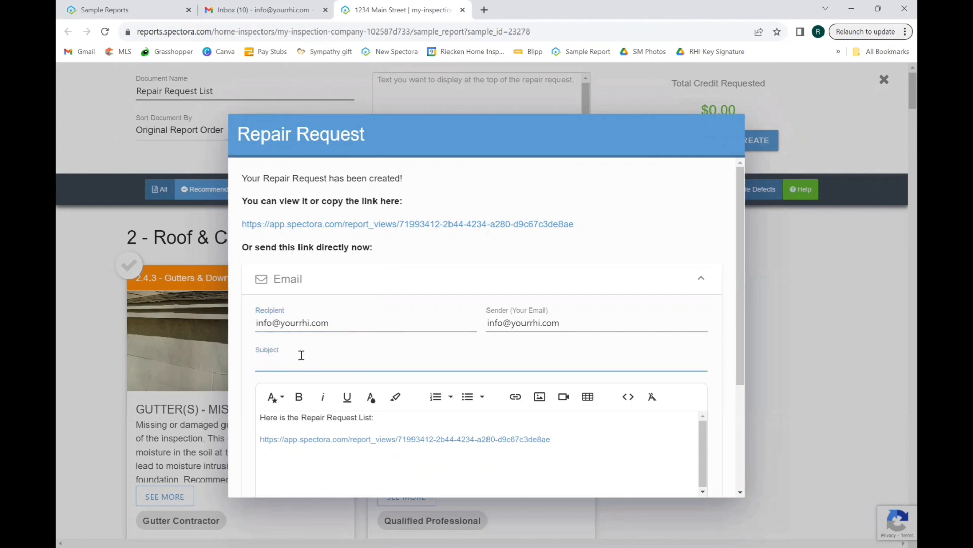
Set the email subject to '1234 Main St', send it, and preview the list
{"action": "type", "text": "1234 Mian"}
{"action": "key", "text": "BackSpace"}
{"action": "key", "text": "BackSpace"}
{"action": "type", "text": "ain St"}
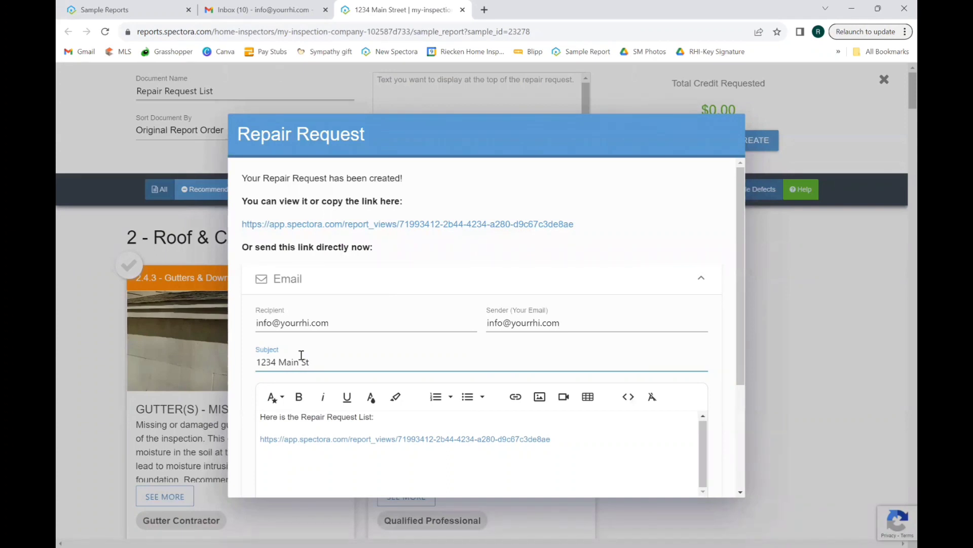
{"action": "scroll", "coordinate": [301, 354], "scroll_direction": "down", "scroll_amount": 3}
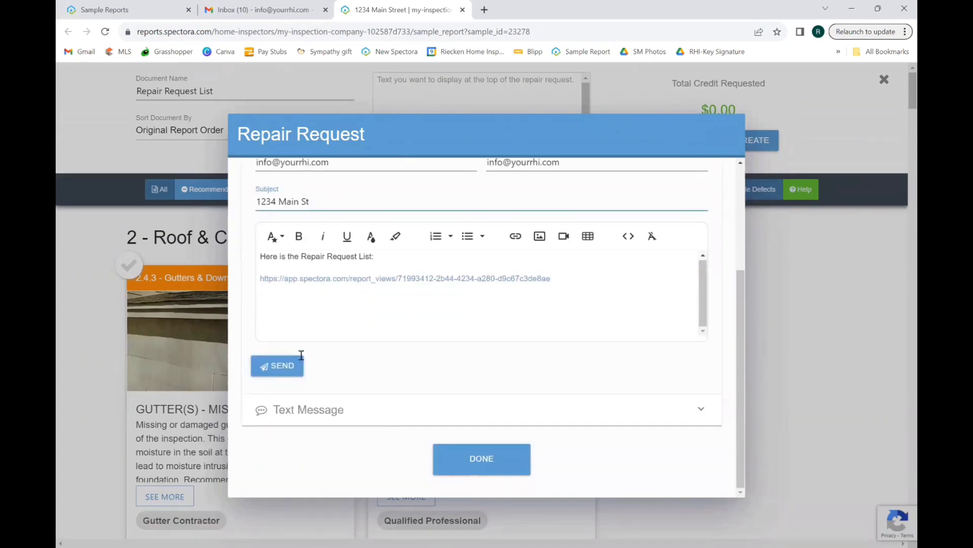
{"action": "left_click", "coordinate": [302, 356]}
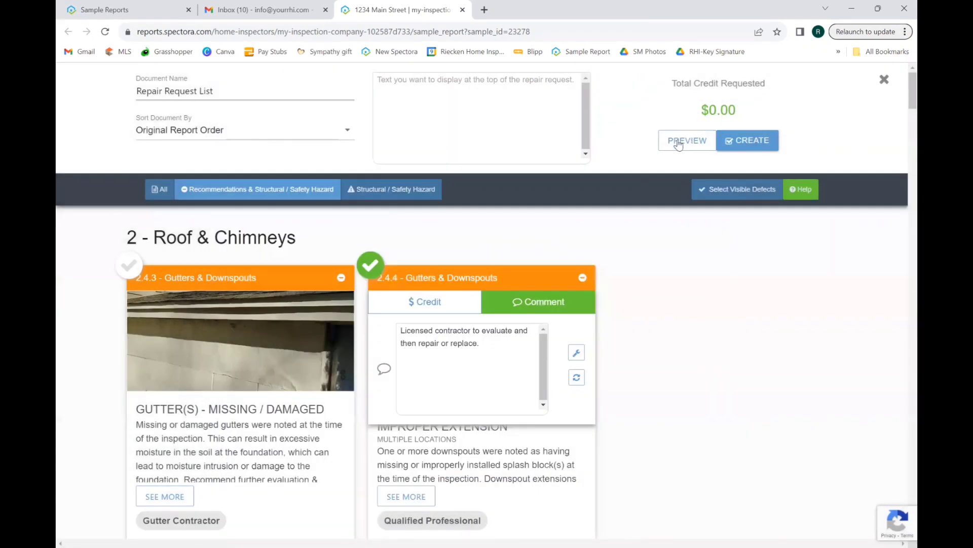
{"action": "left_click", "coordinate": [679, 146]}
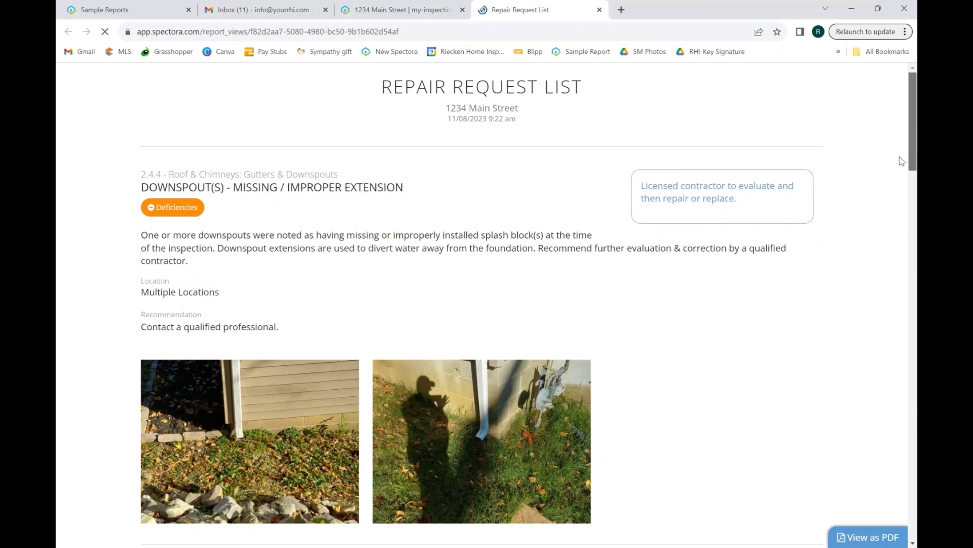
Scroll through the Repair Request List preview to defect 7.4.2, then back to the top
{"action": "scroll", "coordinate": [902, 159], "scroll_direction": "down", "scroll_amount": 6}
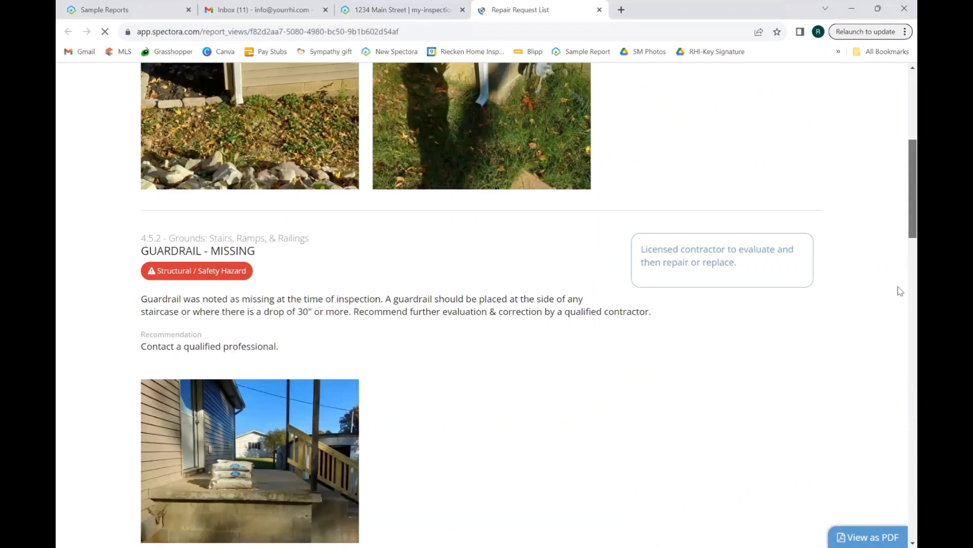
{"action": "scroll", "coordinate": [897, 299], "scroll_direction": "down", "scroll_amount": 12}
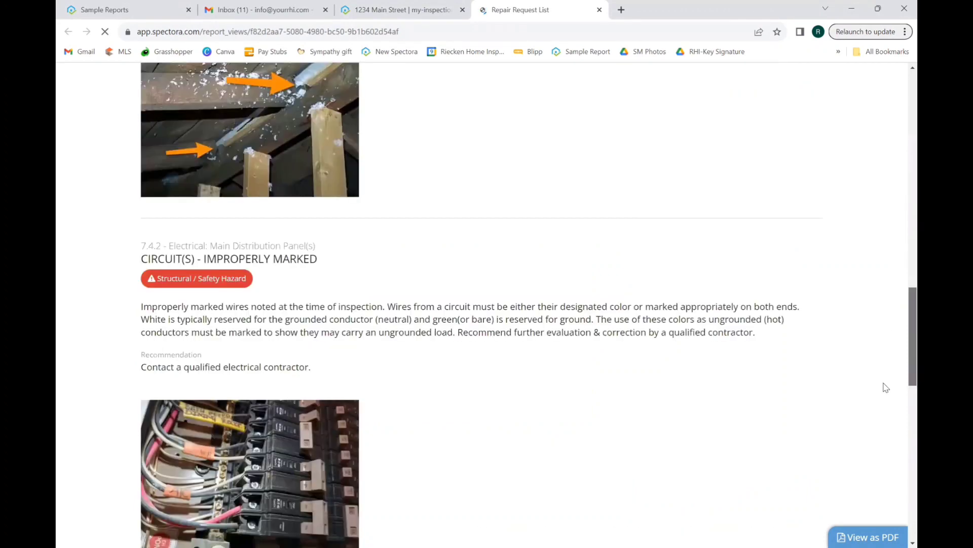
{"action": "scroll", "coordinate": [783, 249], "scroll_direction": "down", "scroll_amount": 1}
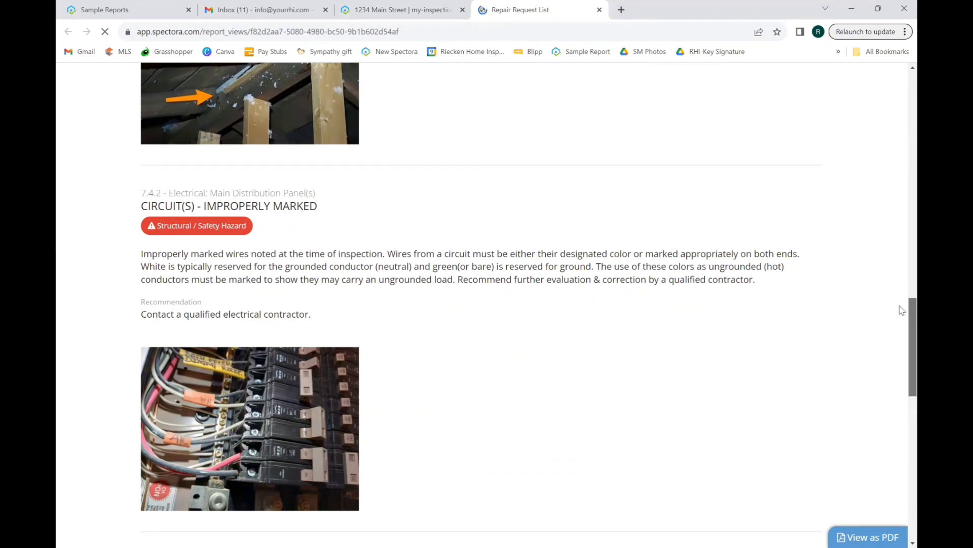
{"action": "left_click_drag", "start_coordinate": [902, 310], "coordinate": [903, 76]}
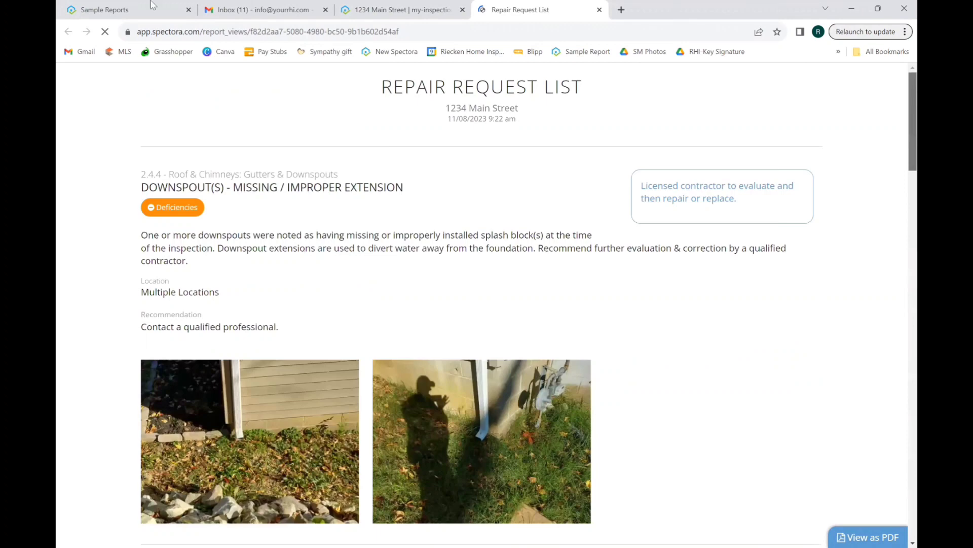
Open the 1234 Main St email in Gmail and follow its Repair Request List link
{"action": "left_click", "coordinate": [249, 9]}
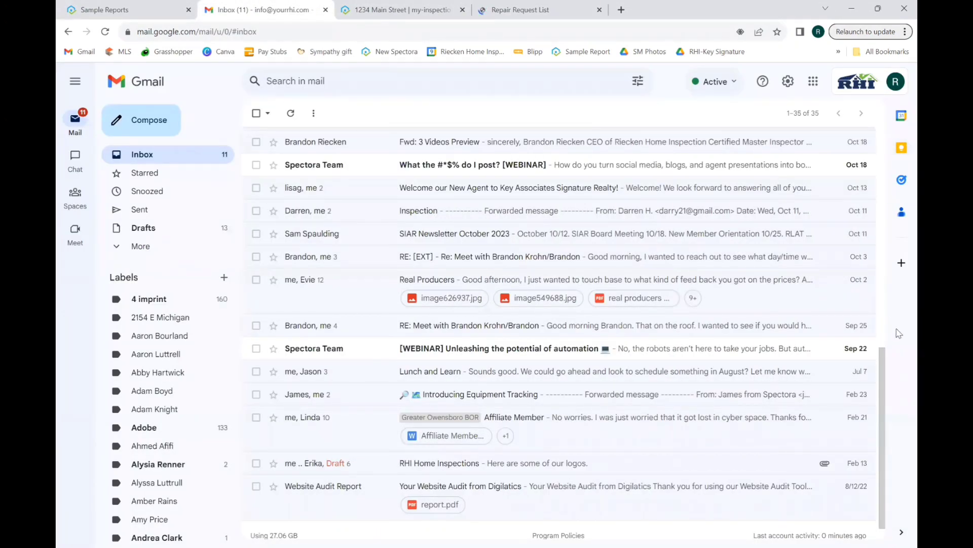
{"action": "left_click_drag", "start_coordinate": [882, 359], "coordinate": [882, 212]}
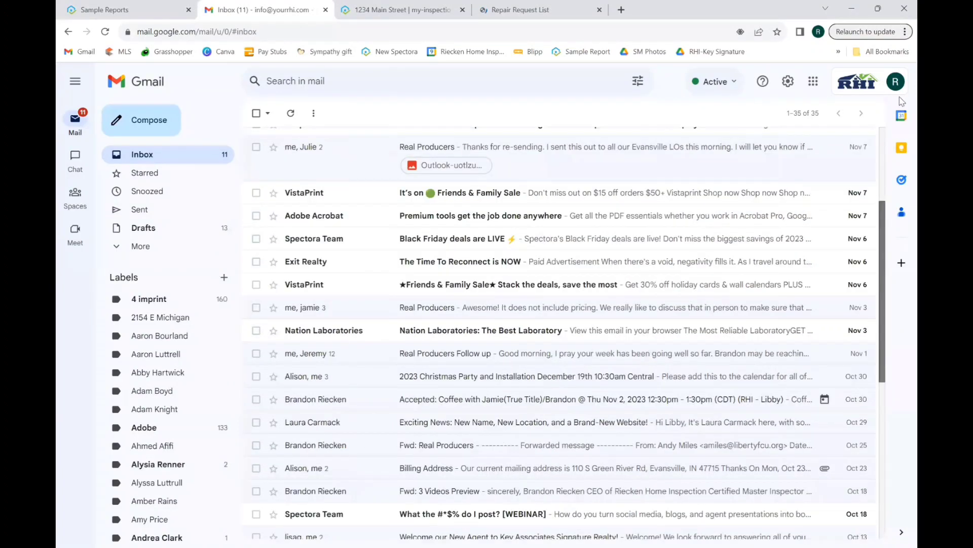
{"action": "scroll", "coordinate": [626, 150], "scroll_direction": "up", "scroll_amount": 4}
{"action": "left_click", "coordinate": [600, 144]}
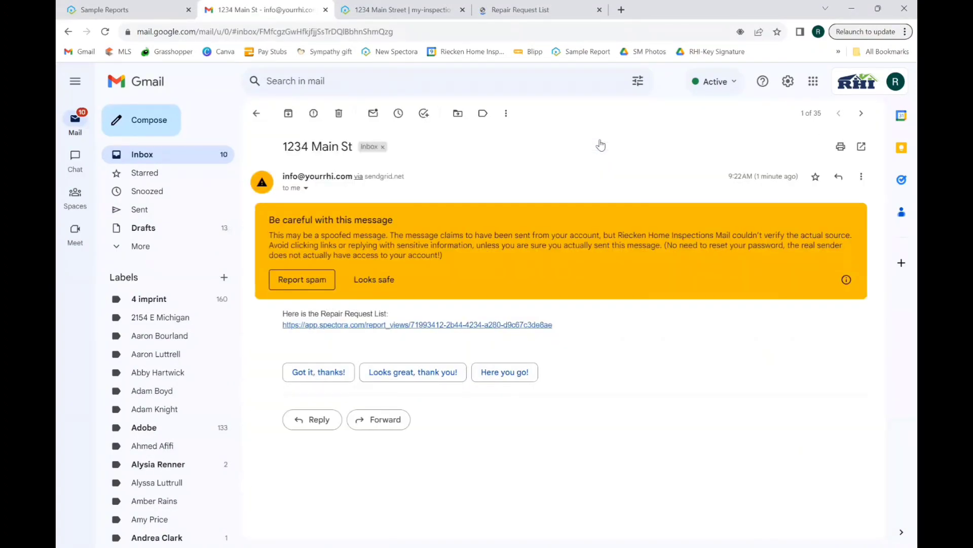
{"action": "left_click", "coordinate": [408, 324]}
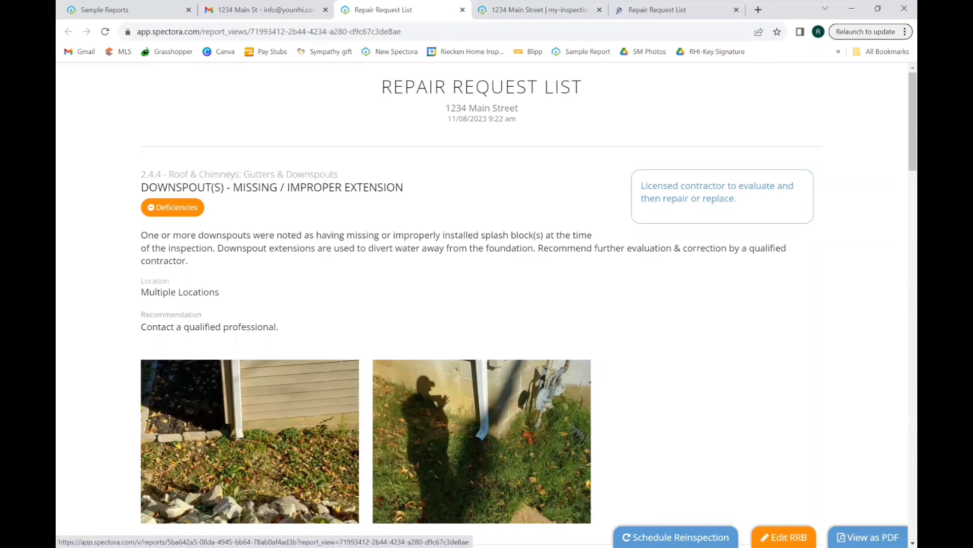
Open the linked inspection report in a new tab, then return to the Repair Request List
{"action": "left_click", "coordinate": [784, 537]}
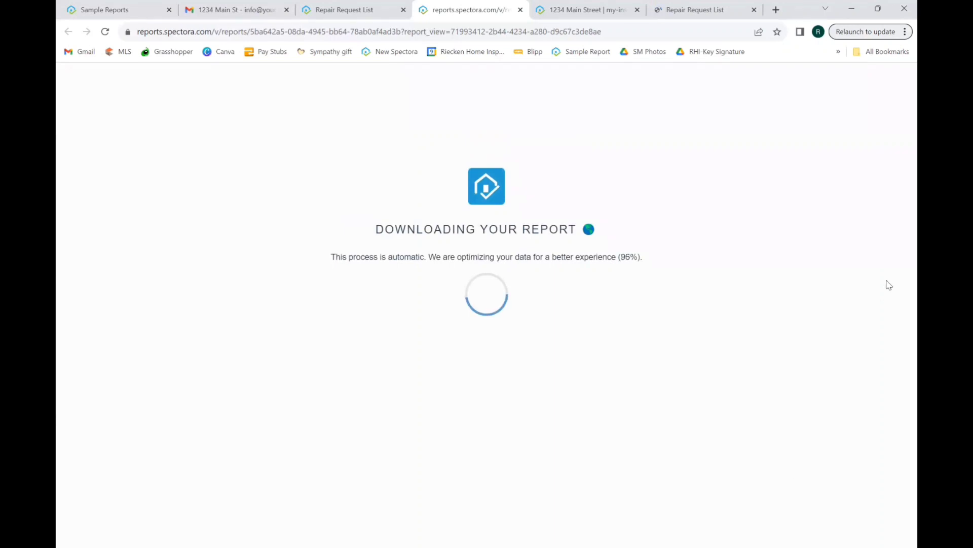
{"action": "left_click", "coordinate": [717, 12]}
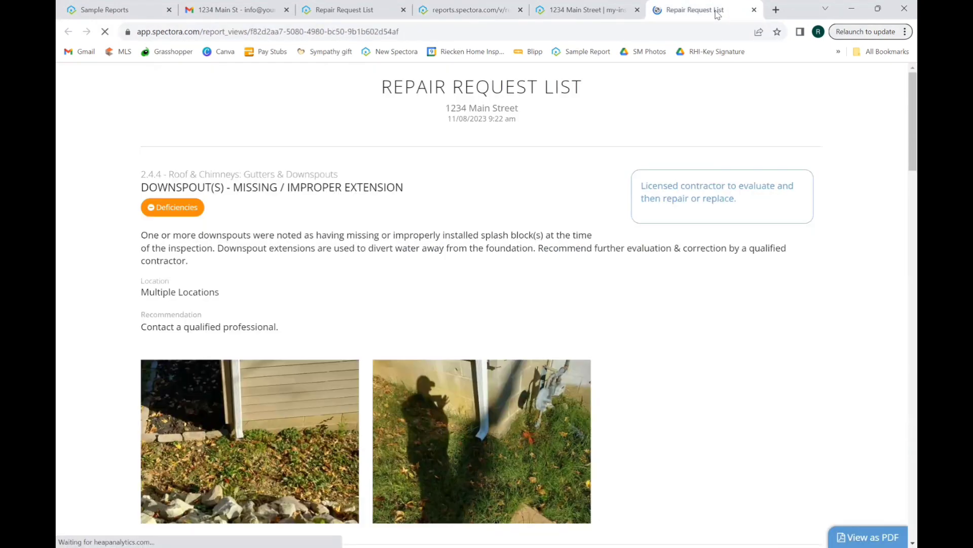